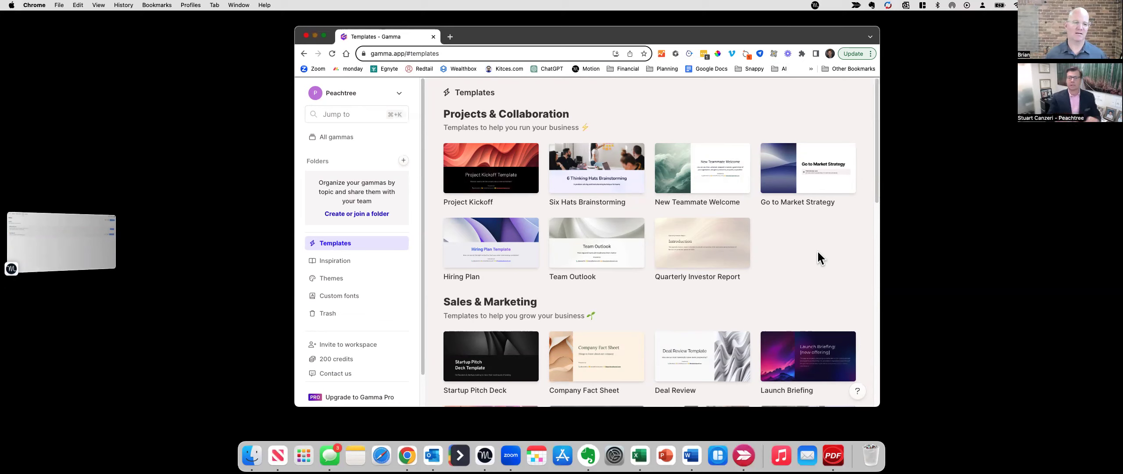
# Make a copy of the Webinar template from the Templates gallery, then return to the home page.
pyautogui.scroll(-1, 802, 267)
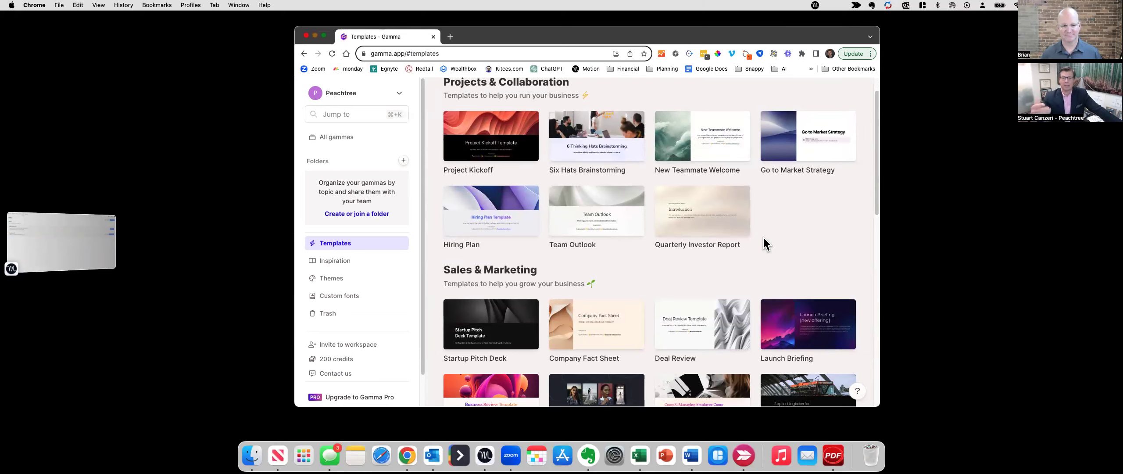
pyautogui.scroll(-2, 763, 238)
pyautogui.scroll(-5, 757, 226)
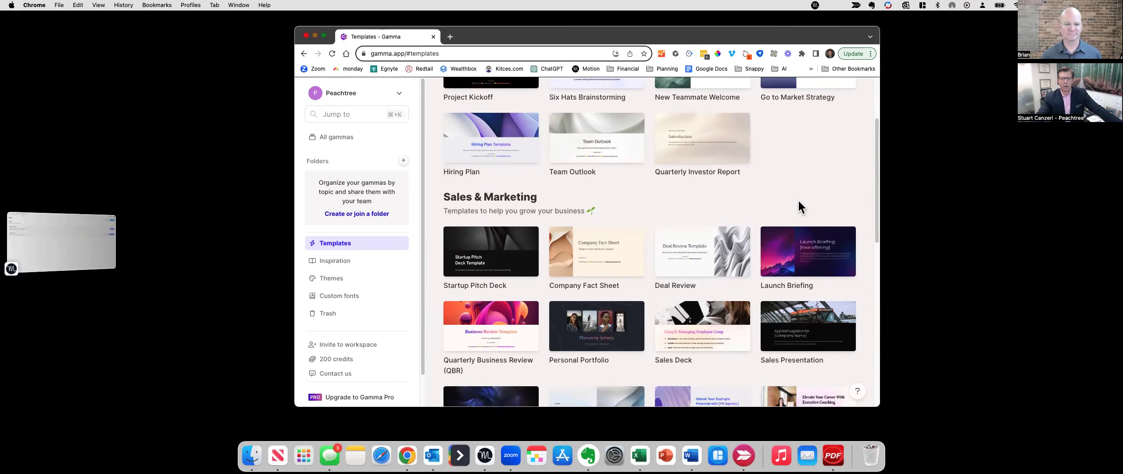
pyautogui.scroll(-1, 746, 277)
pyautogui.moveTo(608, 209)
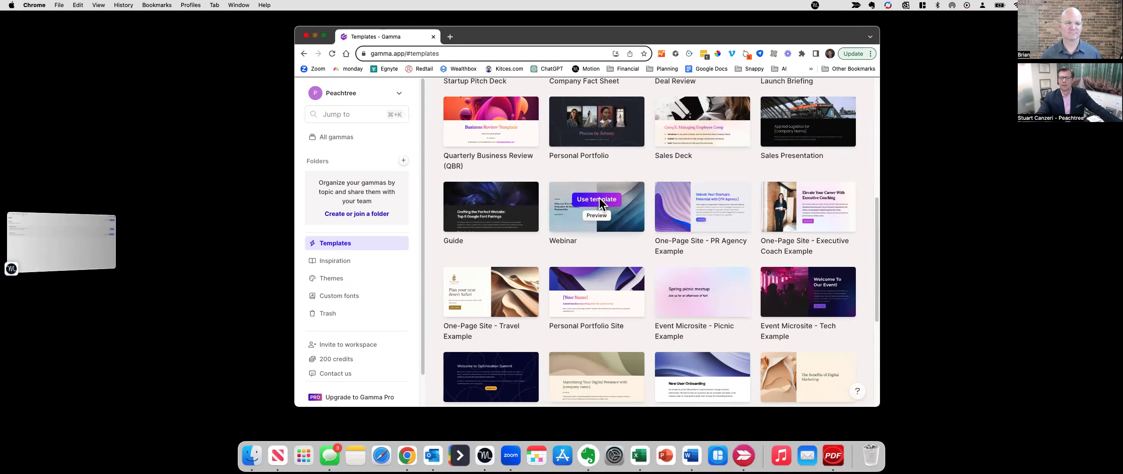
pyautogui.click(599, 199)
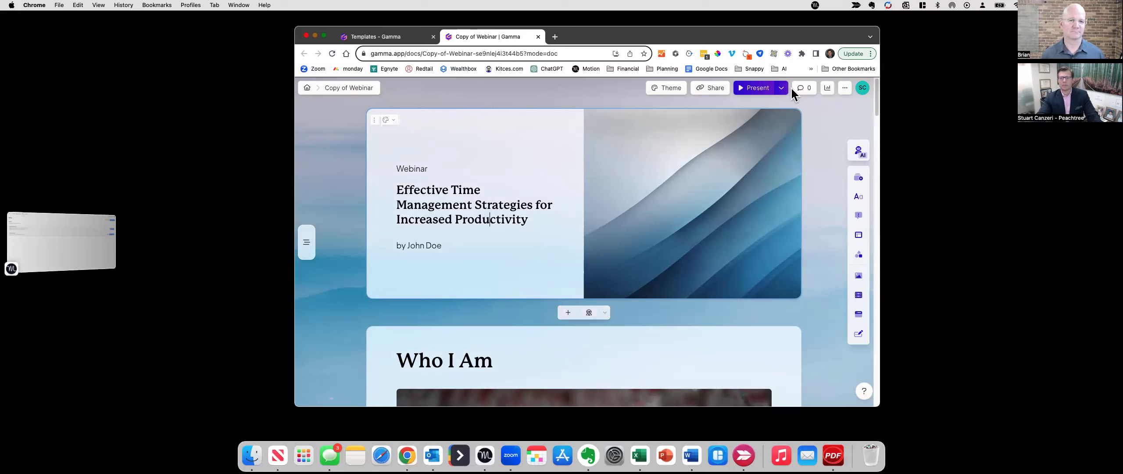
pyautogui.click(307, 87)
# Find and reopen Copy of Webinar from the recently viewed gammas, then go back to Inspiration.
pyautogui.click(353, 114)
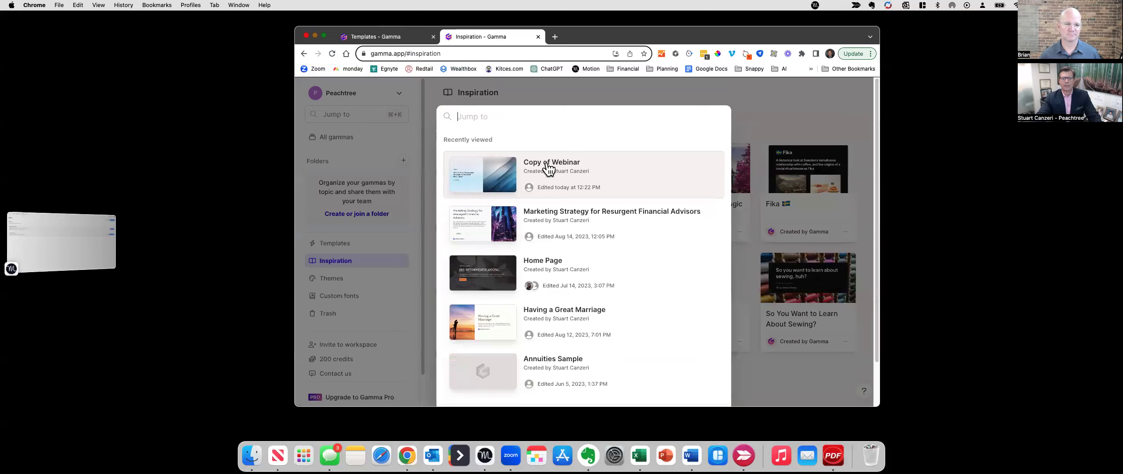
pyautogui.click(548, 169)
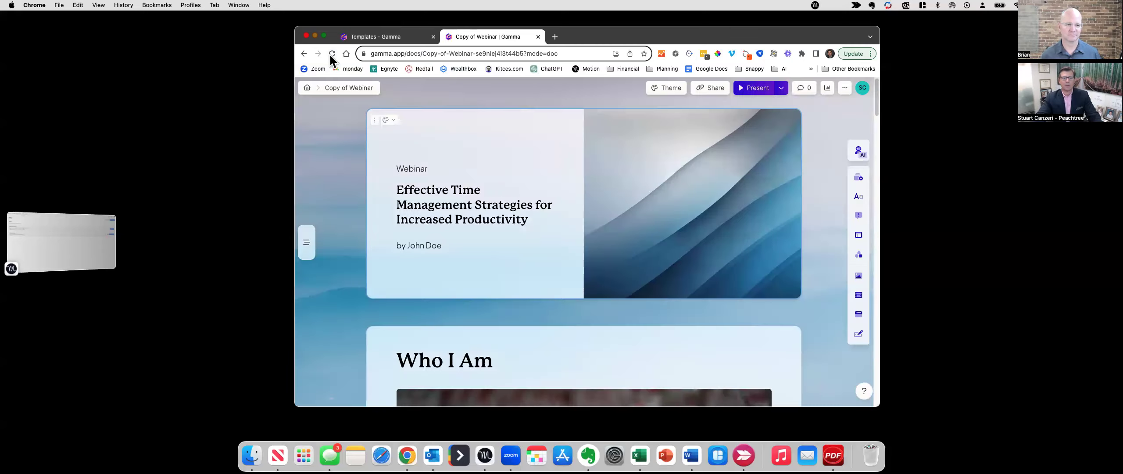
pyautogui.click(307, 55)
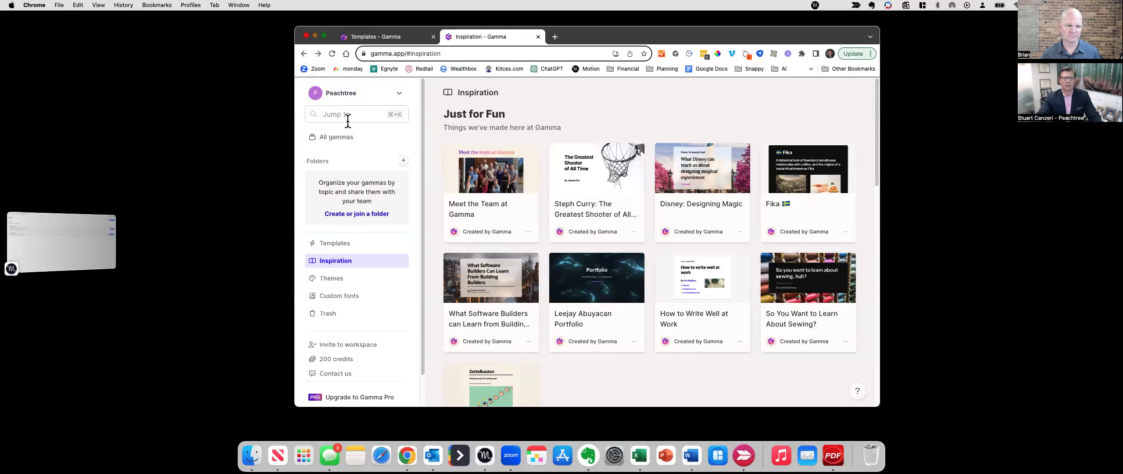
# Open the Having a Great Marriage gamma from All gammas and scroll through its cards.
pyautogui.click(336, 139)
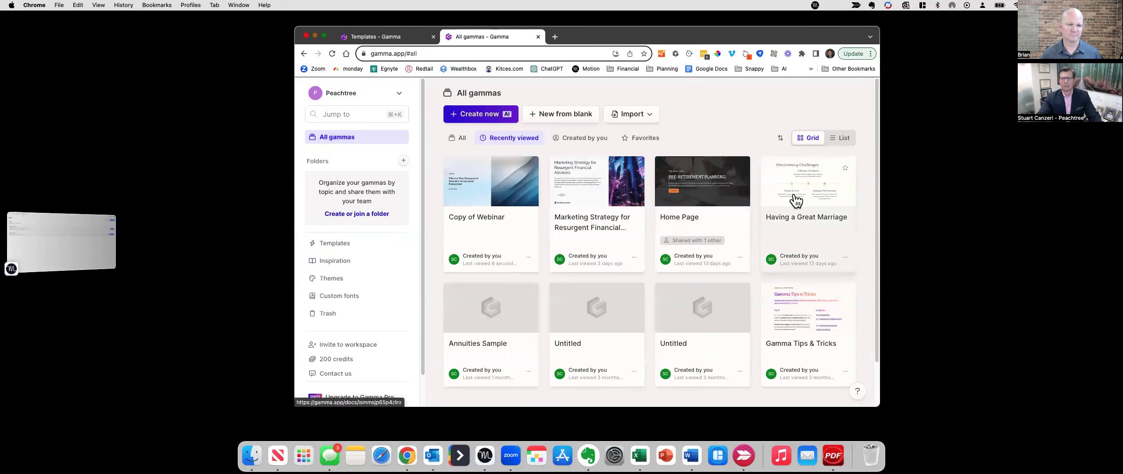
pyautogui.click(803, 201)
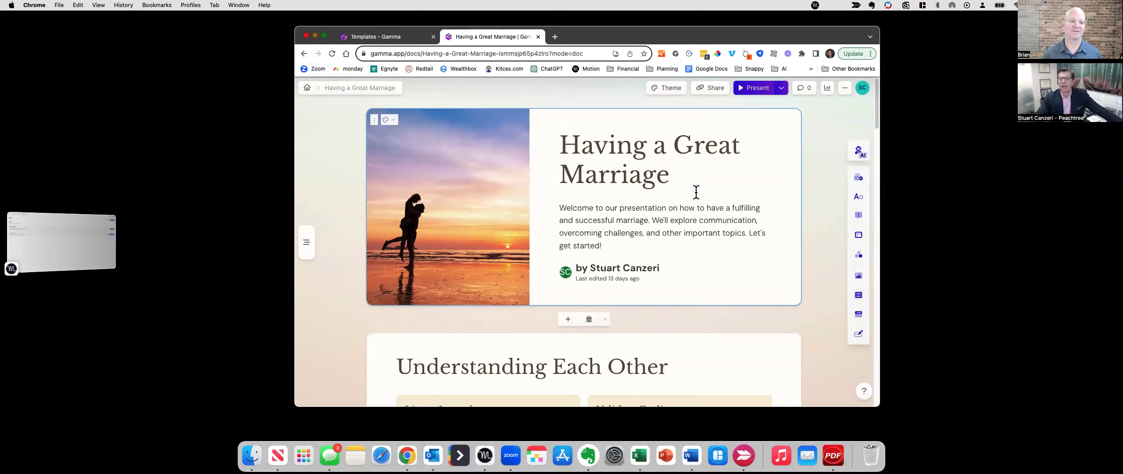
pyautogui.scroll(-10, 725, 246)
pyautogui.scroll(-10, 724, 274)
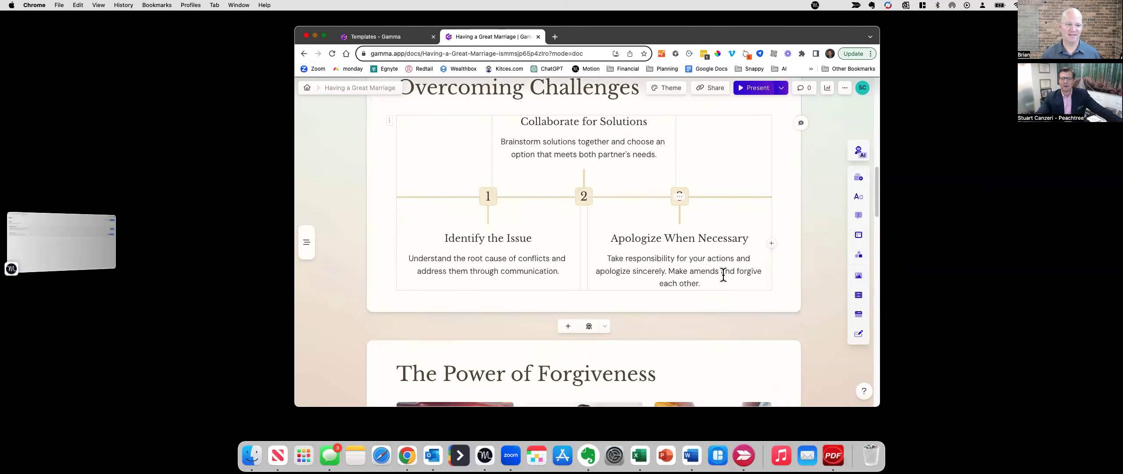
pyautogui.scroll(10, 724, 274)
pyautogui.scroll(6, 724, 269)
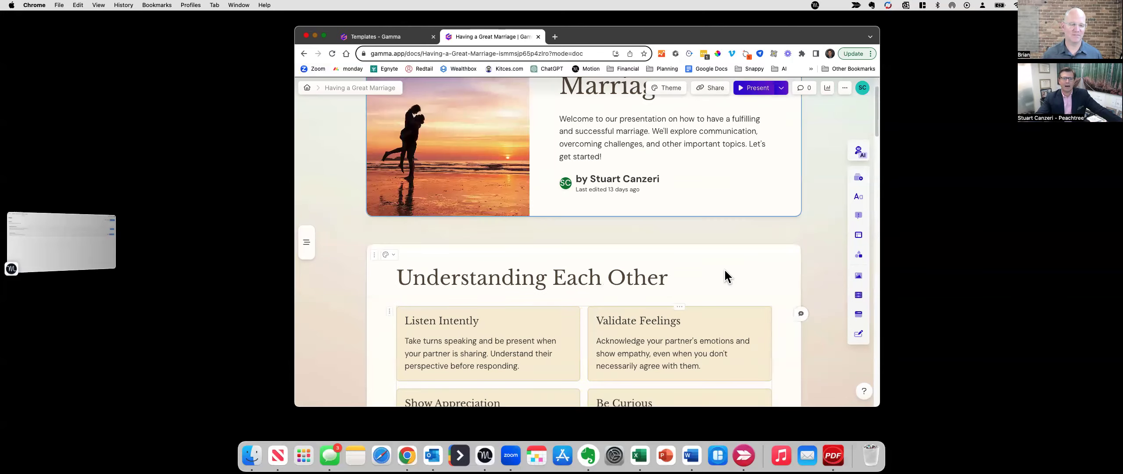
# Generate an AI webpage on 'Being the best financial advisor and husband in the 21st century'.
pyautogui.click(307, 89)
pyautogui.click(479, 113)
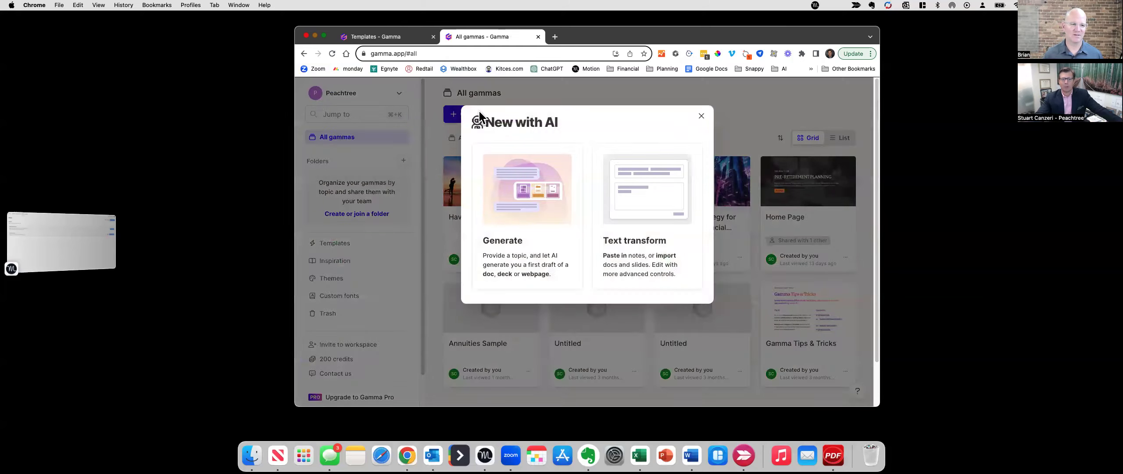
pyautogui.click(534, 240)
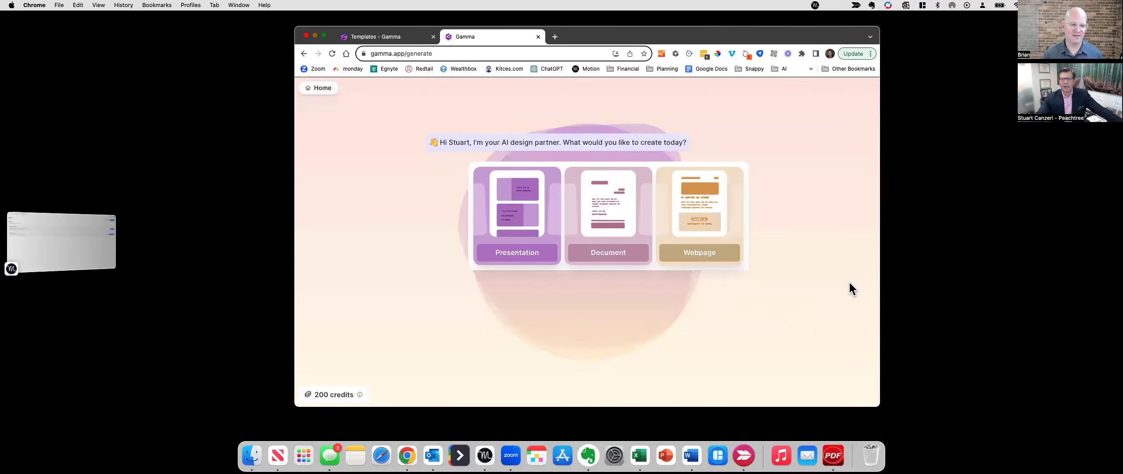
pyautogui.click(711, 230)
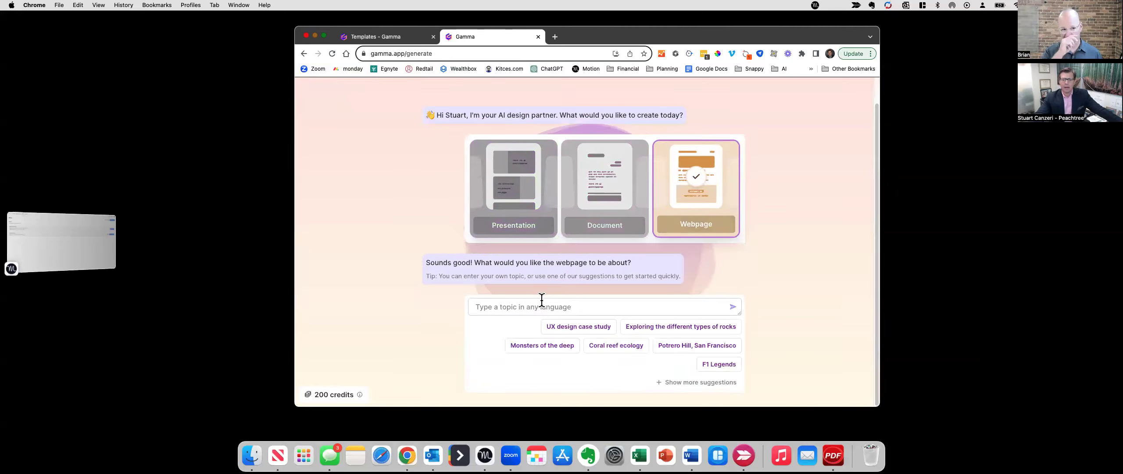
pyautogui.click(539, 307)
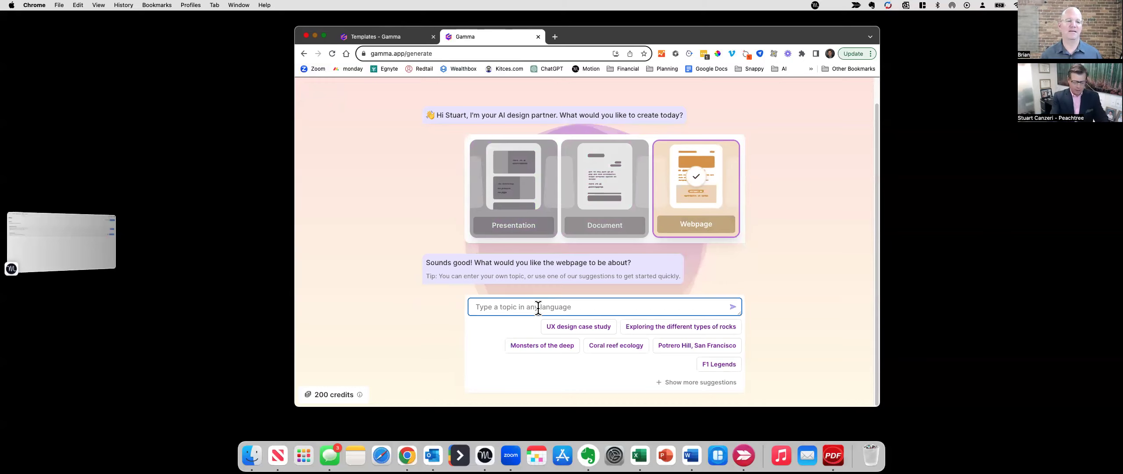
pyautogui.write('Being the b')
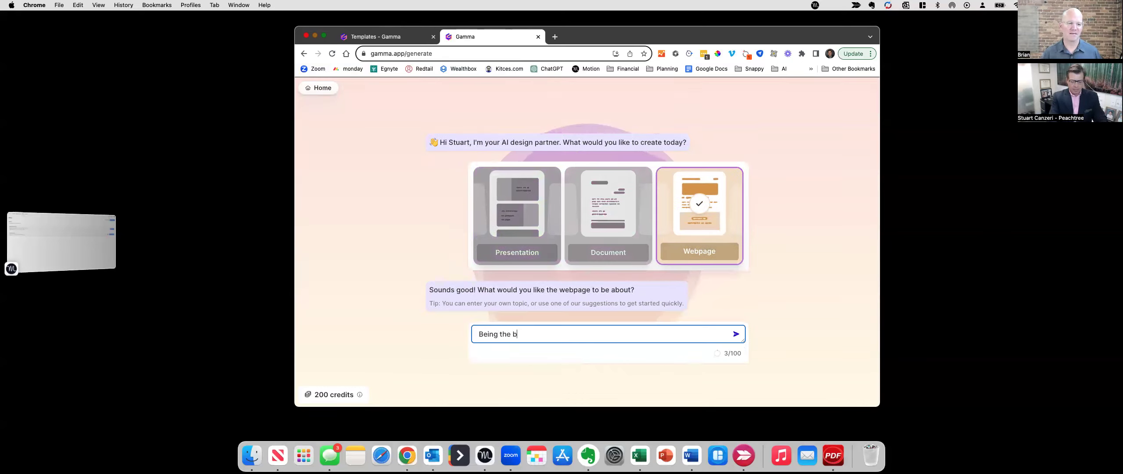
pyautogui.write('est financial a')
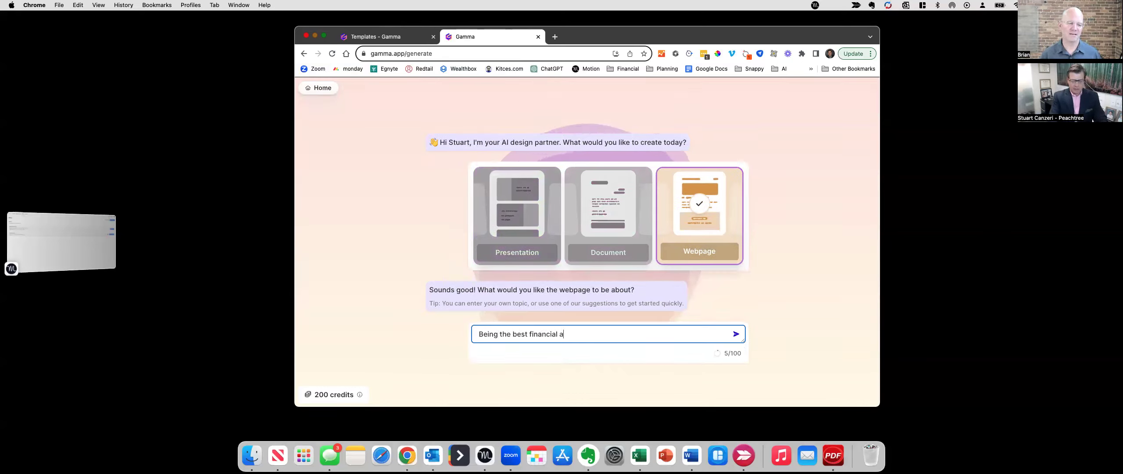
pyautogui.write('dvisor and husband in ')
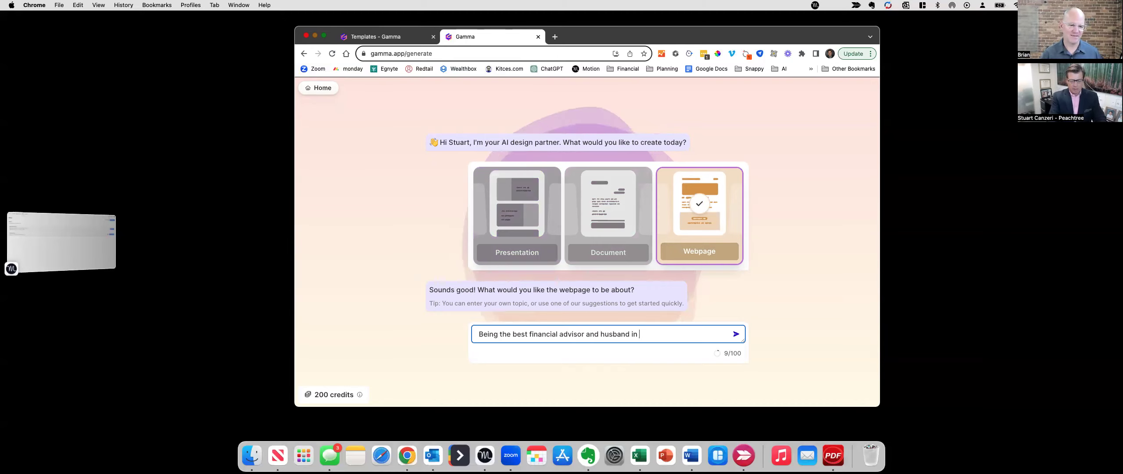
pyautogui.write('the ')
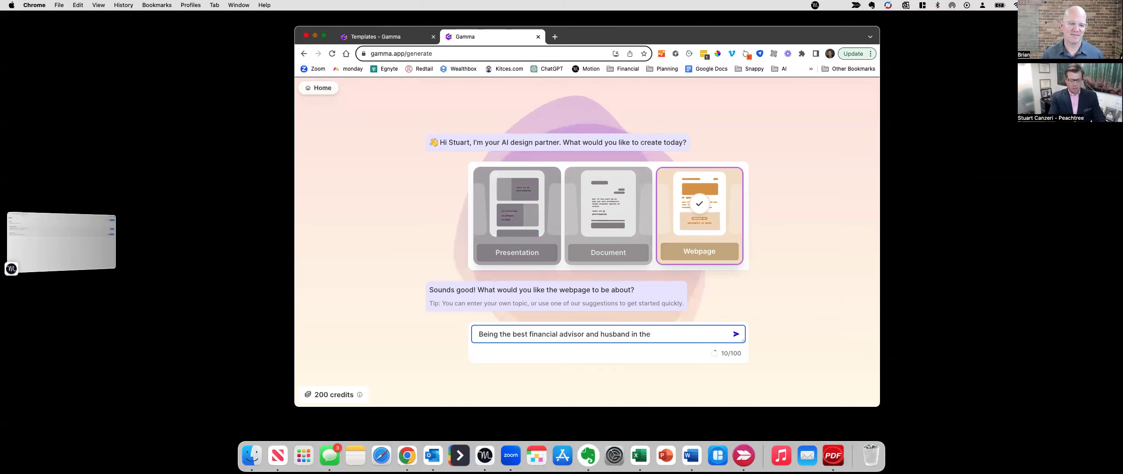
pyautogui.write('21st ')
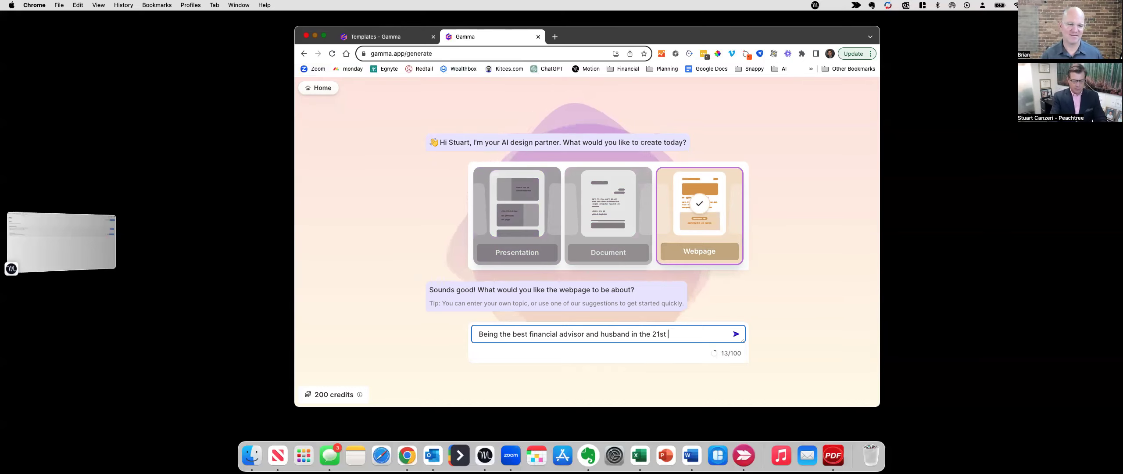
pyautogui.write('century')
pyautogui.press('Return')
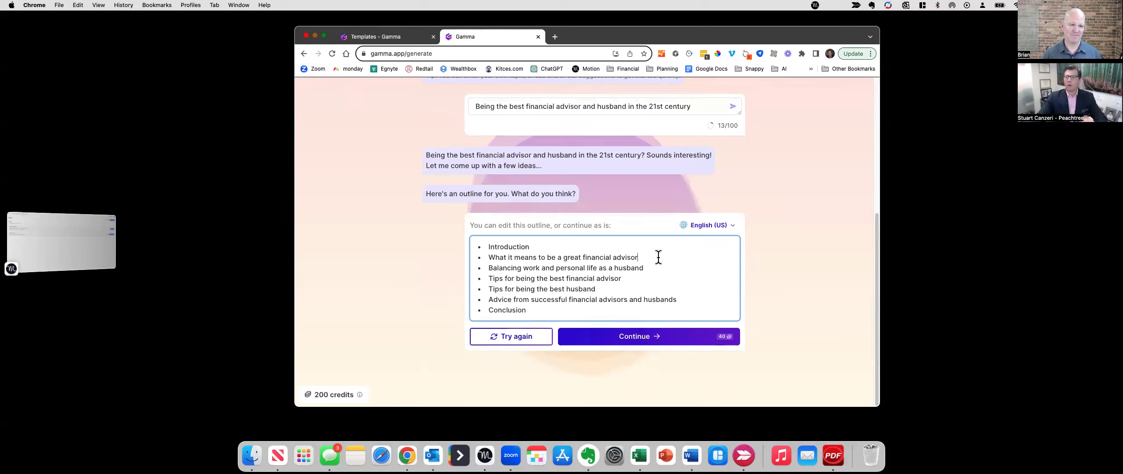
# Change point two to 'tax consultant' and add a third bullet joking the presenter can't spell but is intelligent.
pyautogui.moveTo(652, 258); pyautogui.dragTo(584, 258)
pyautogui.write('tax concultant')
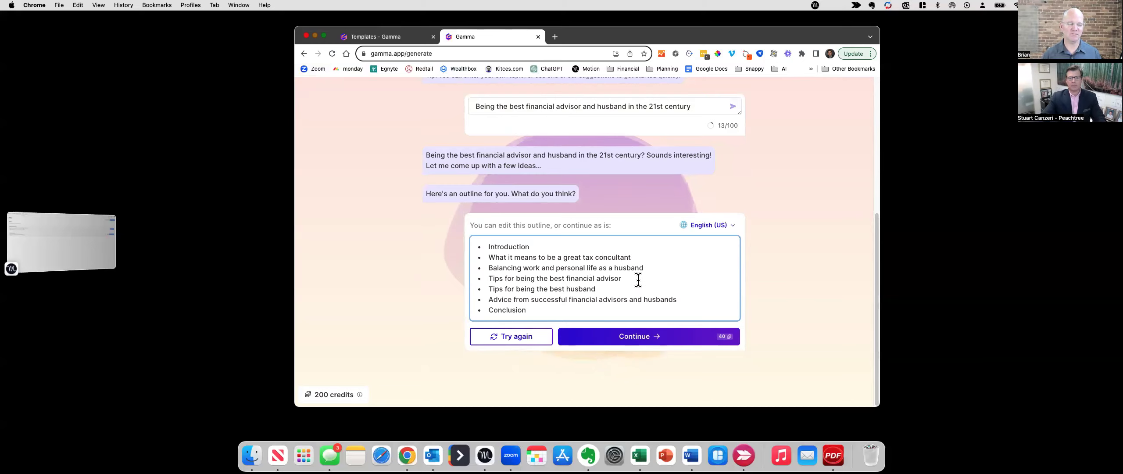
pyautogui.moveTo(633, 254); pyautogui.dragTo(598, 257)
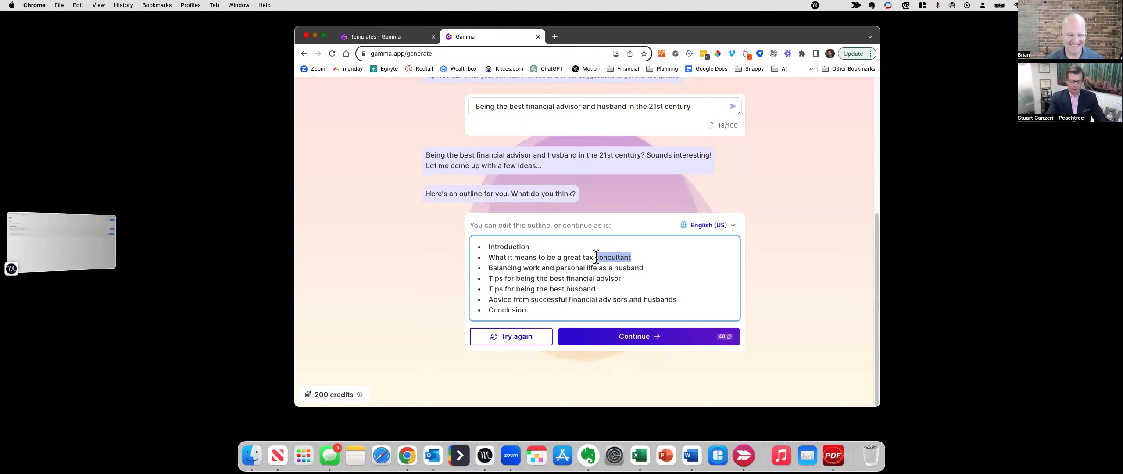
pyautogui.press('BackSpace')
pyautogui.write('onsu')
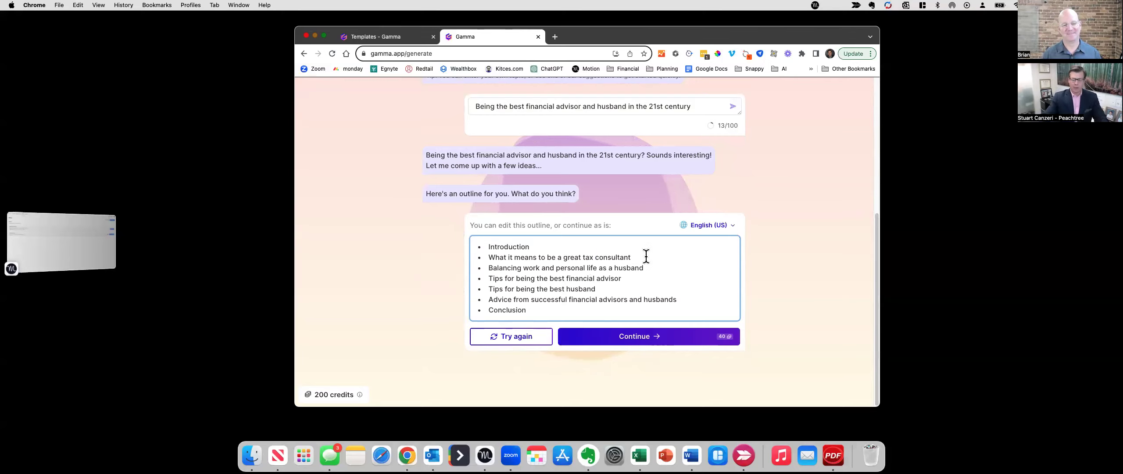
pyautogui.press('Return')
pyautogui.write("Brian can'")
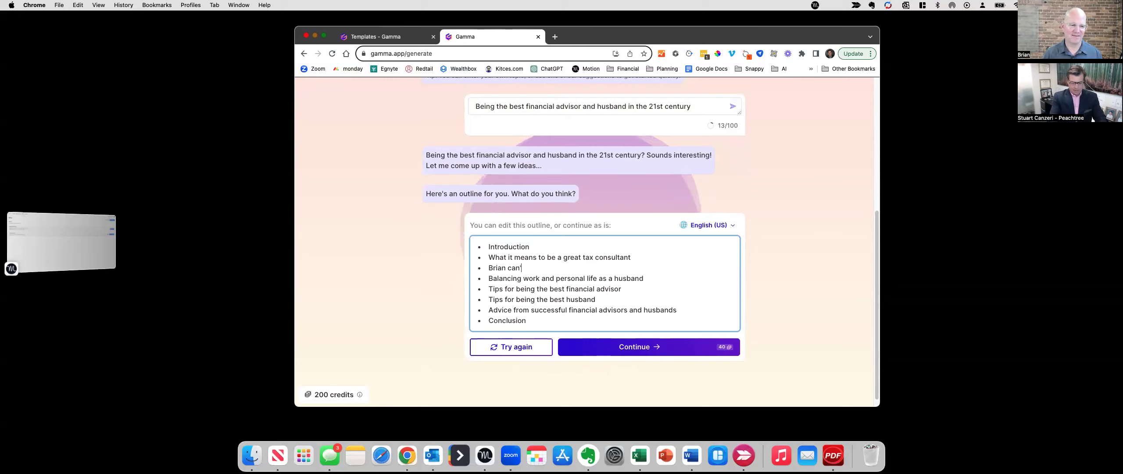
pyautogui.write('t spell')
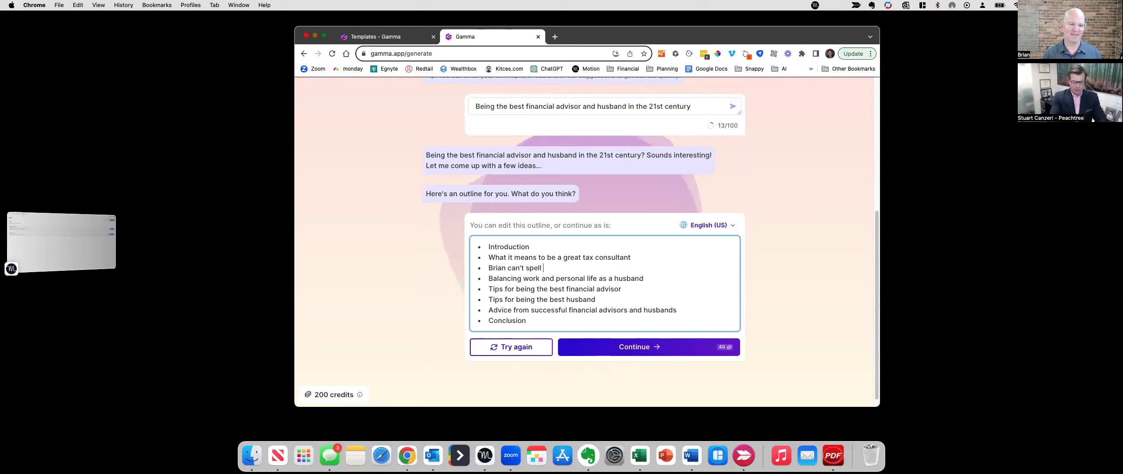
pyautogui.write(' but is still ve')
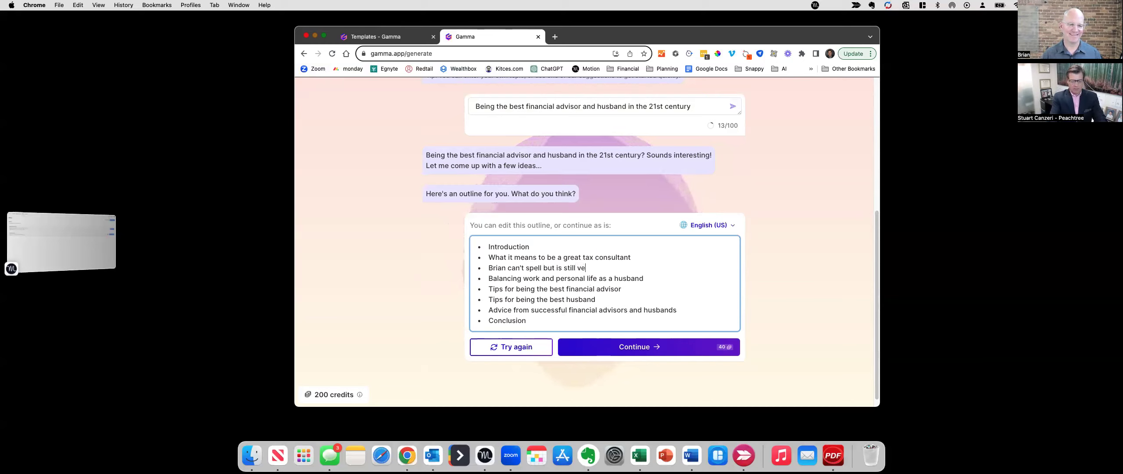
pyautogui.write('ry intelligent')
# Accept the outline and generate the webpage using the Atmosphere theme.
pyautogui.click(665, 351)
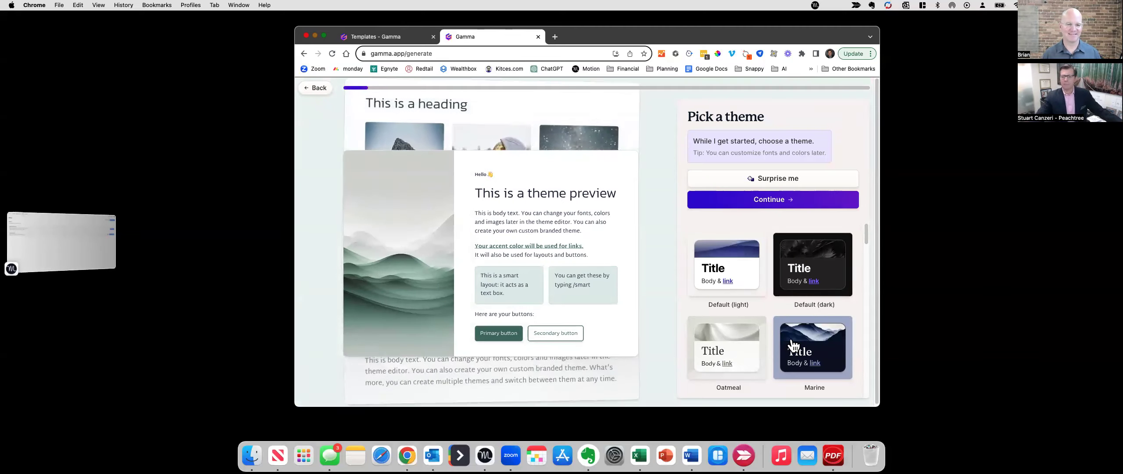
pyautogui.scroll(-4, 772, 290)
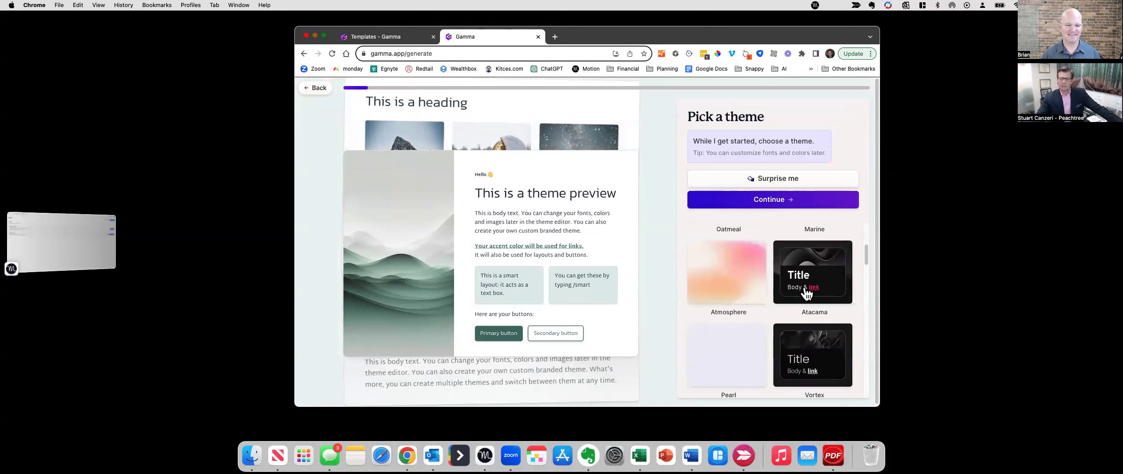
pyautogui.click(743, 278)
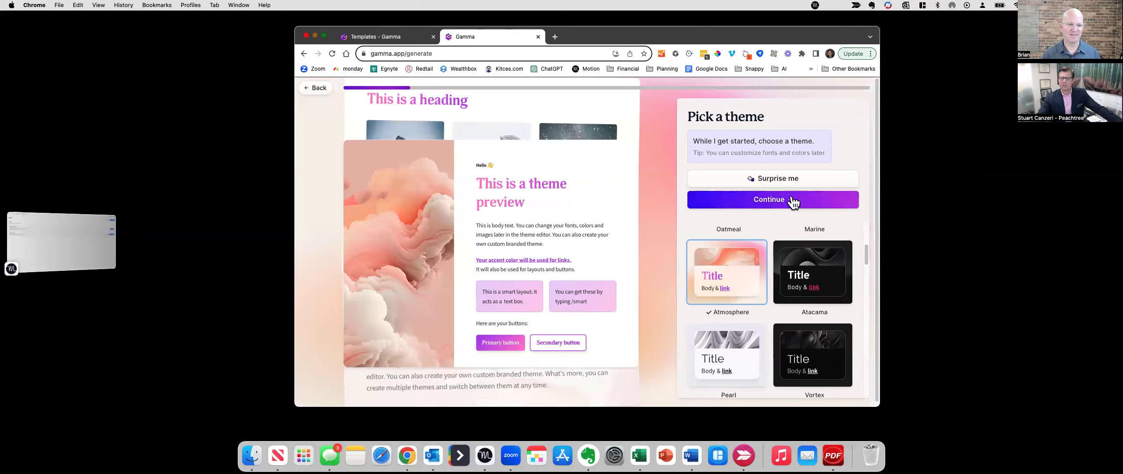
pyautogui.click(792, 198)
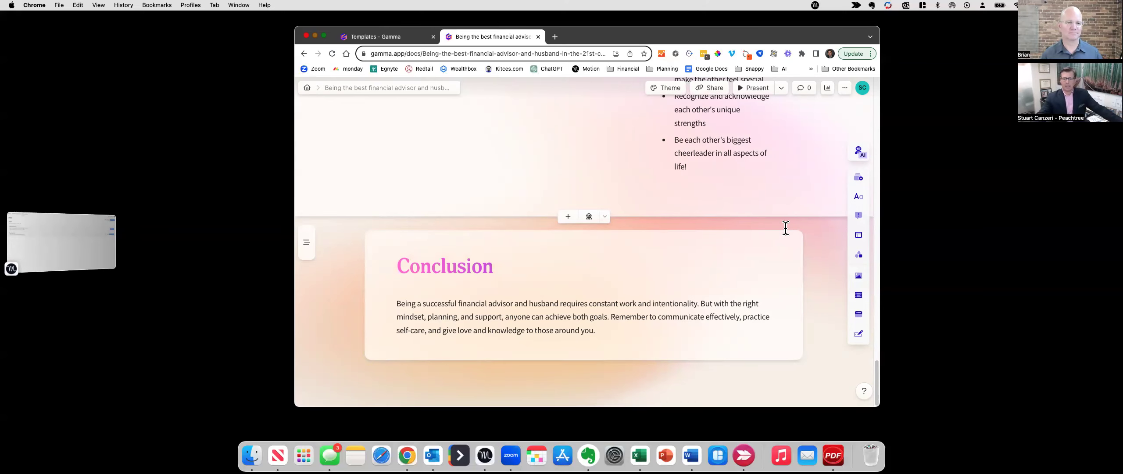
# Scroll back to the title card and select its photo of a man in a suit.
pyautogui.scroll(15, 679, 244)
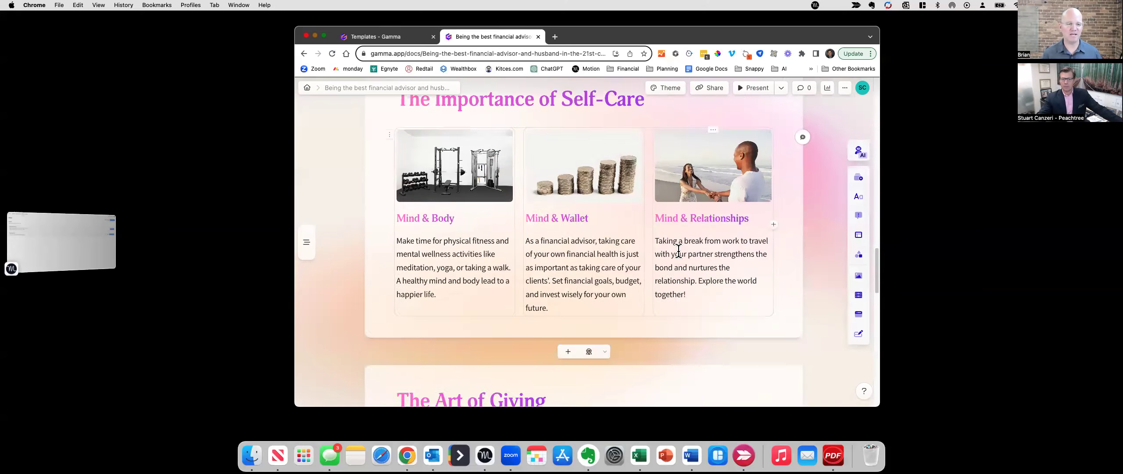
pyautogui.scroll(15, 678, 250)
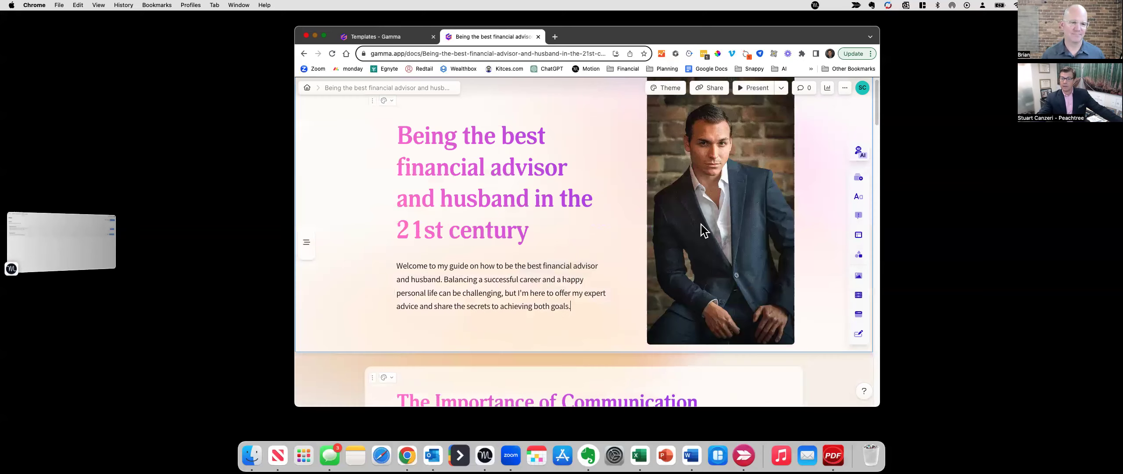
pyautogui.scroll(1, 702, 239)
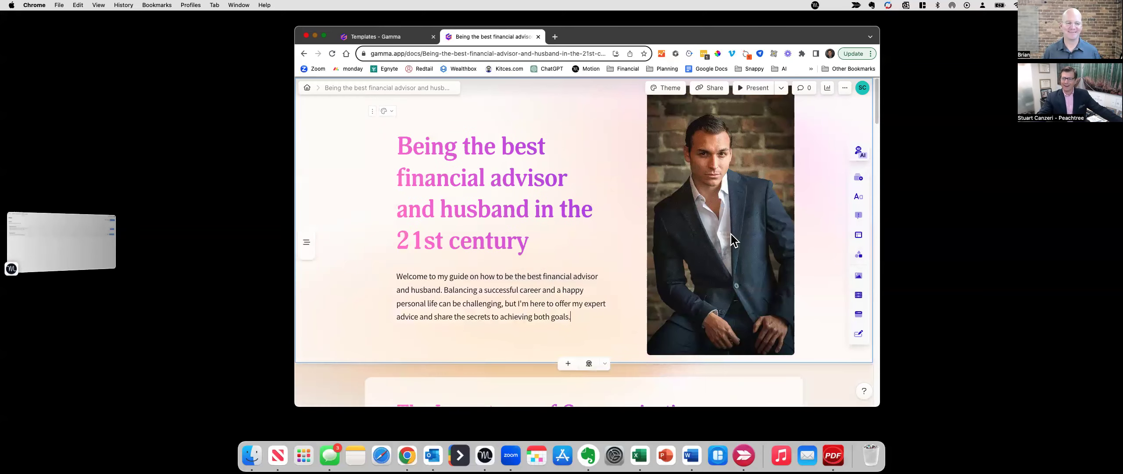
pyautogui.click(731, 233)
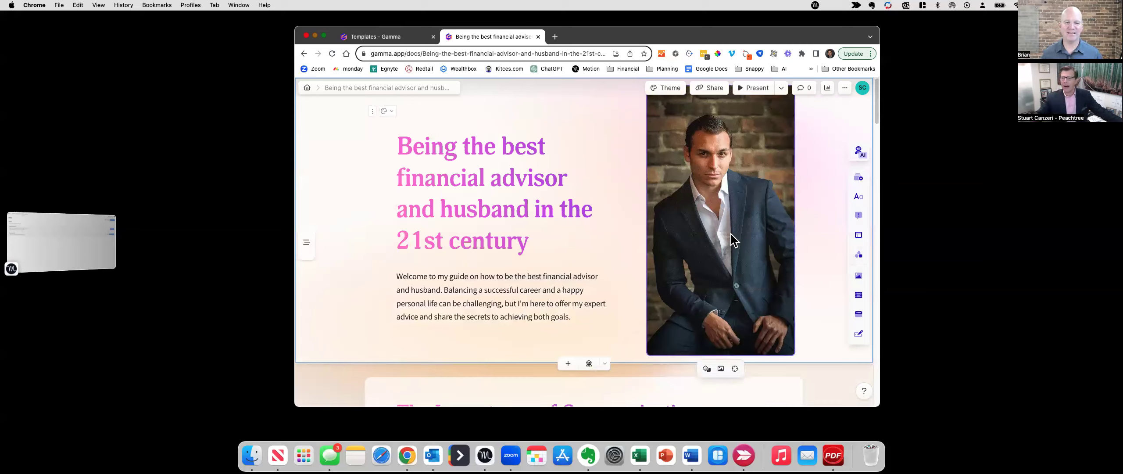
# Remove 'handsome' from the image search and use the orange-suit photo as the hero image.
pyautogui.click(720, 369)
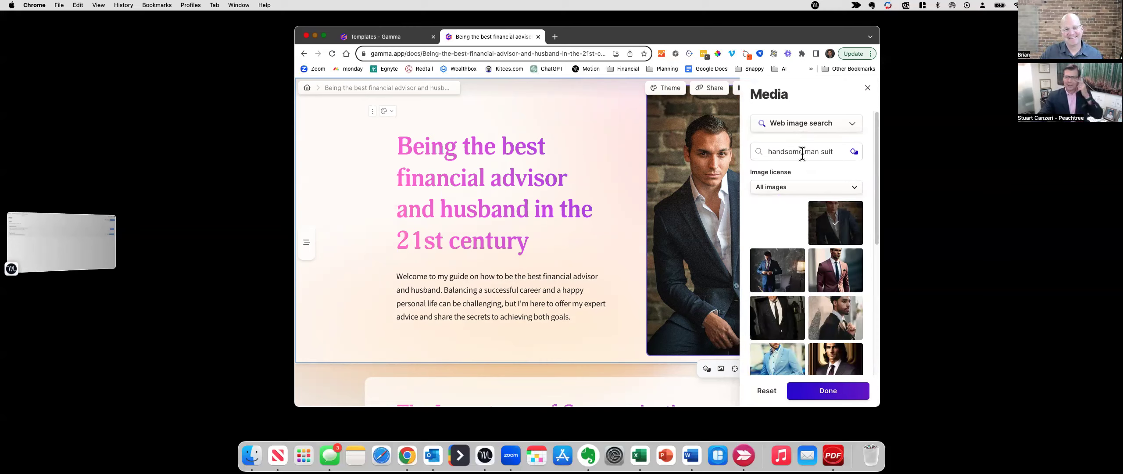
pyautogui.doubleClick(775, 156)
pyautogui.press('BackSpace')
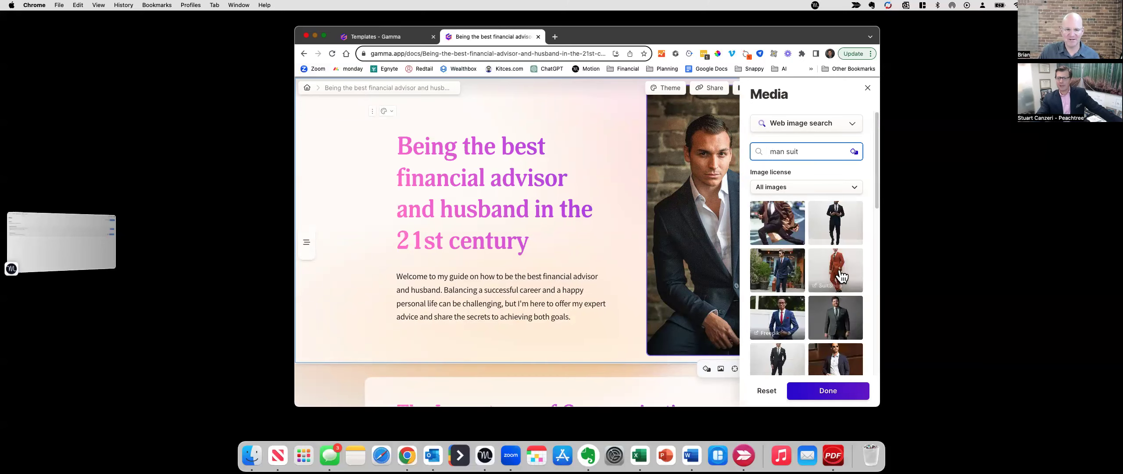
pyautogui.click(842, 276)
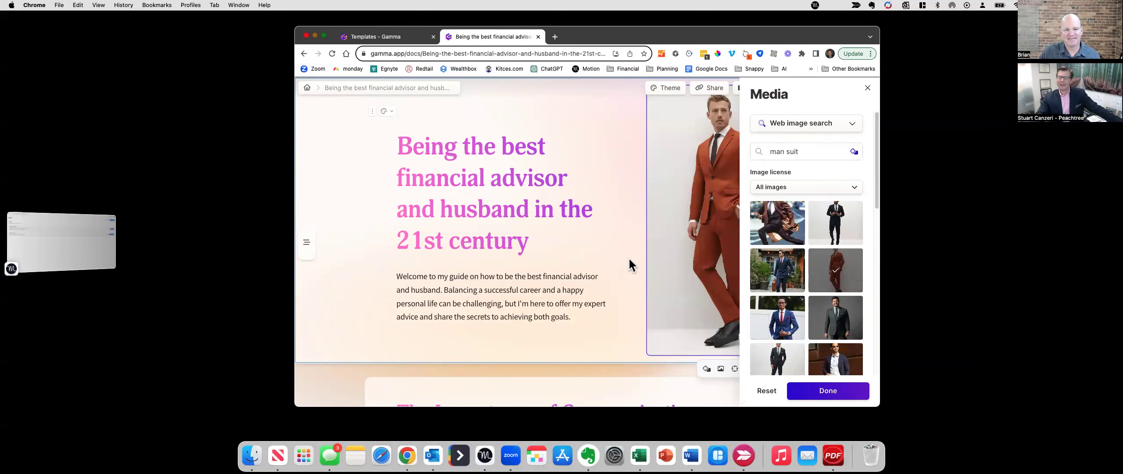
pyautogui.click(823, 392)
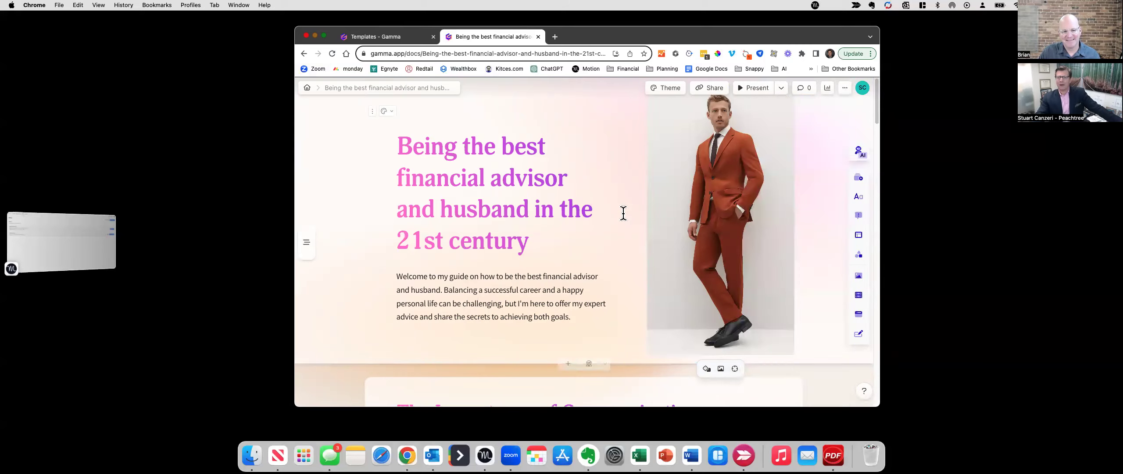
# Present the webpage, get a follow link for viewers, then return to All gammas.
pyautogui.click(756, 88)
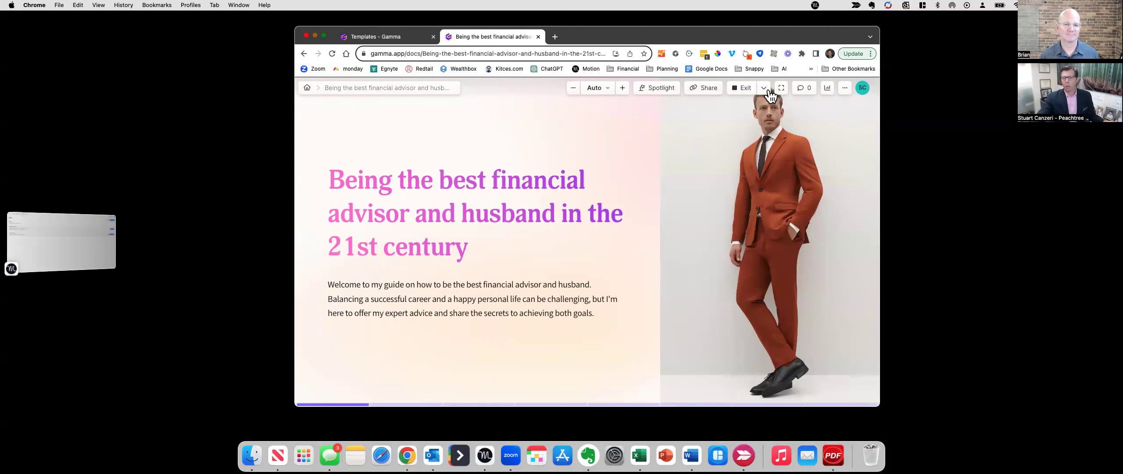
pyautogui.click(766, 89)
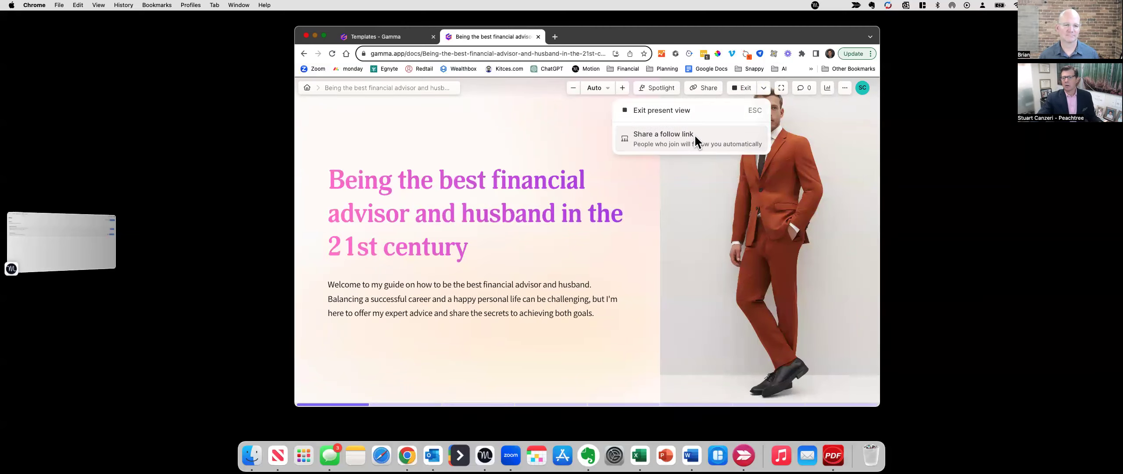
pyautogui.click(697, 141)
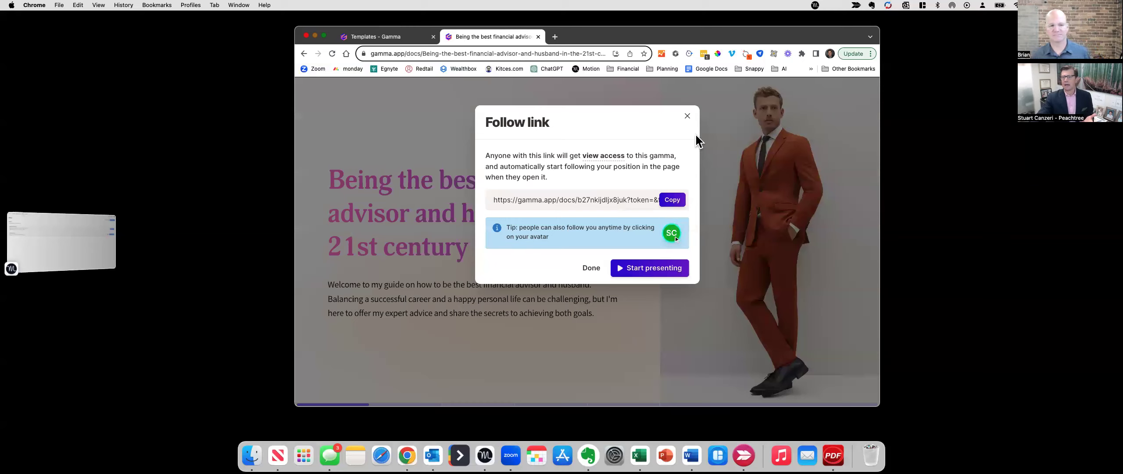
pyautogui.click(688, 116)
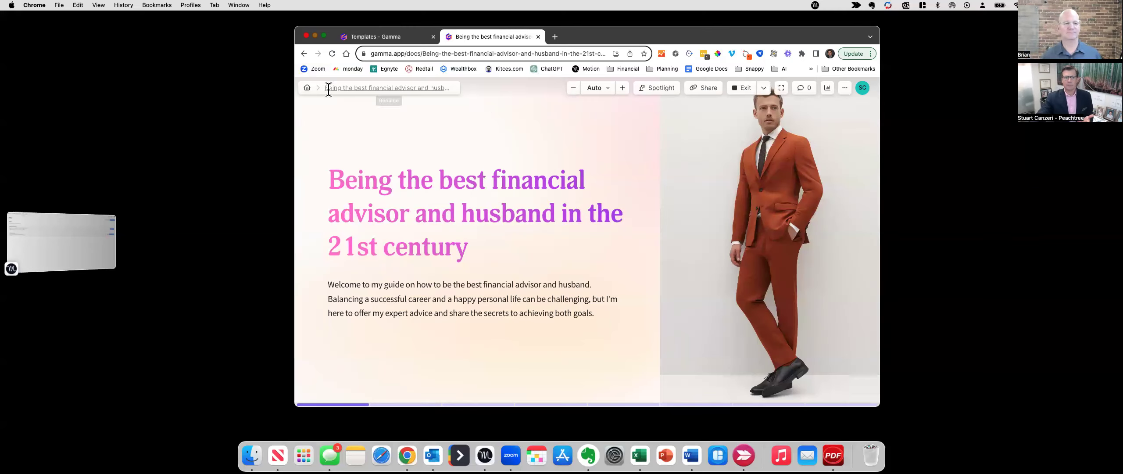
pyautogui.click(308, 89)
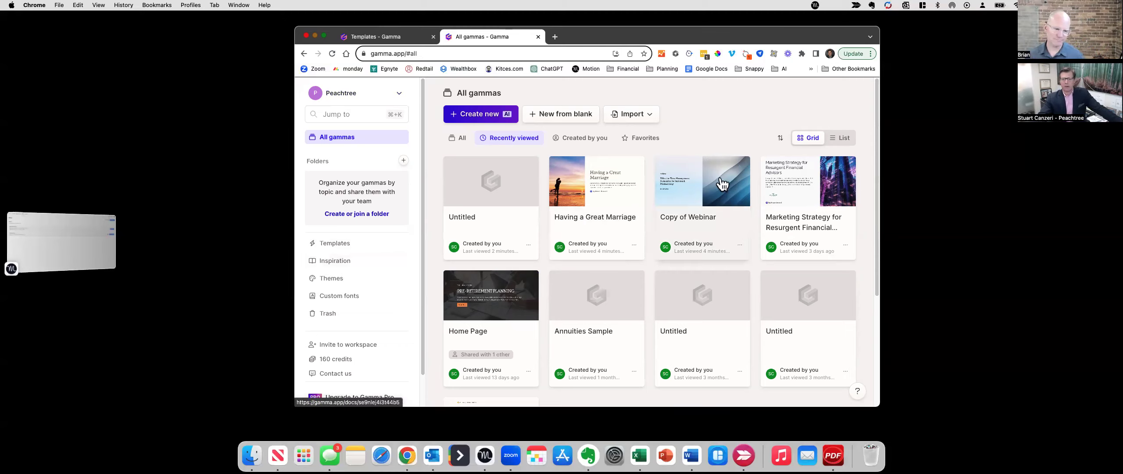
# Scroll the All gammas grid and switch to the Templates - Gamma browser tab.
pyautogui.scroll(-3, 658, 294)
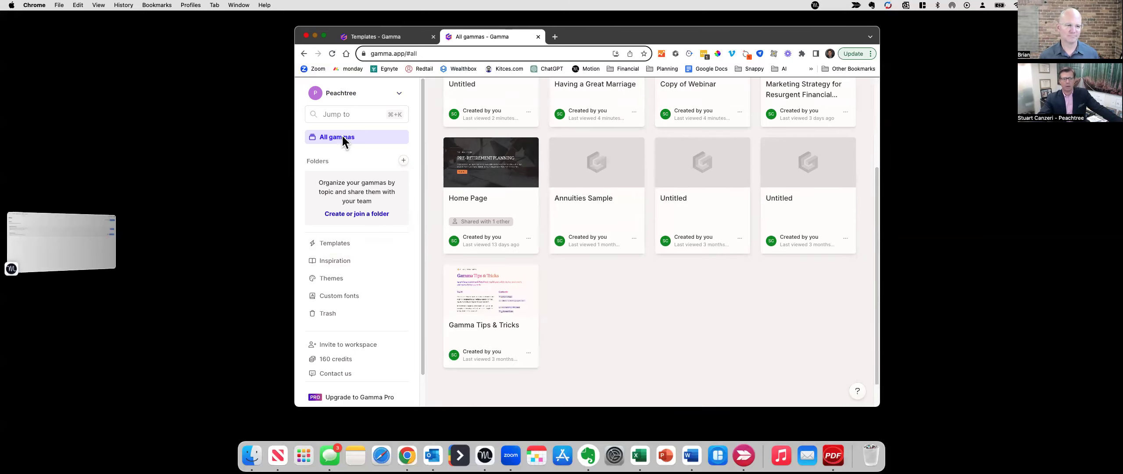
pyautogui.click(401, 39)
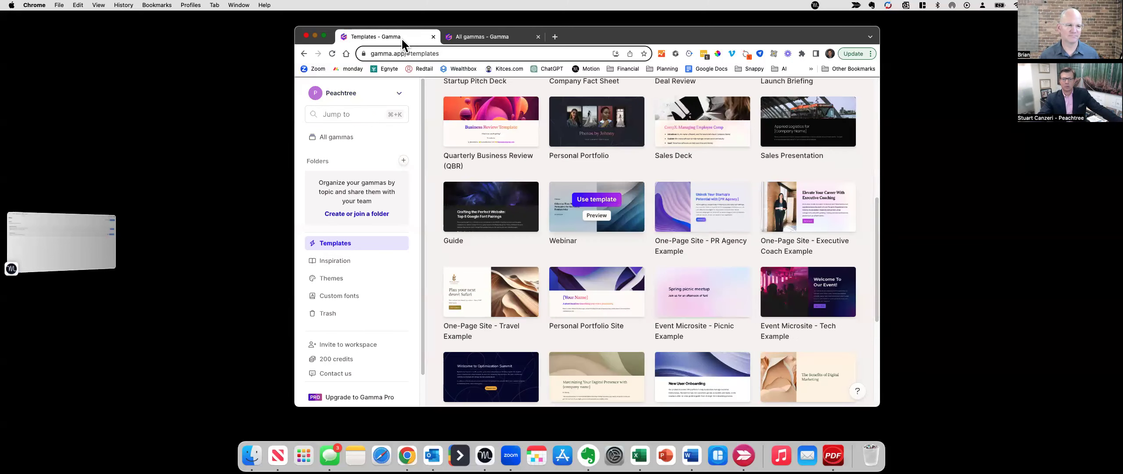